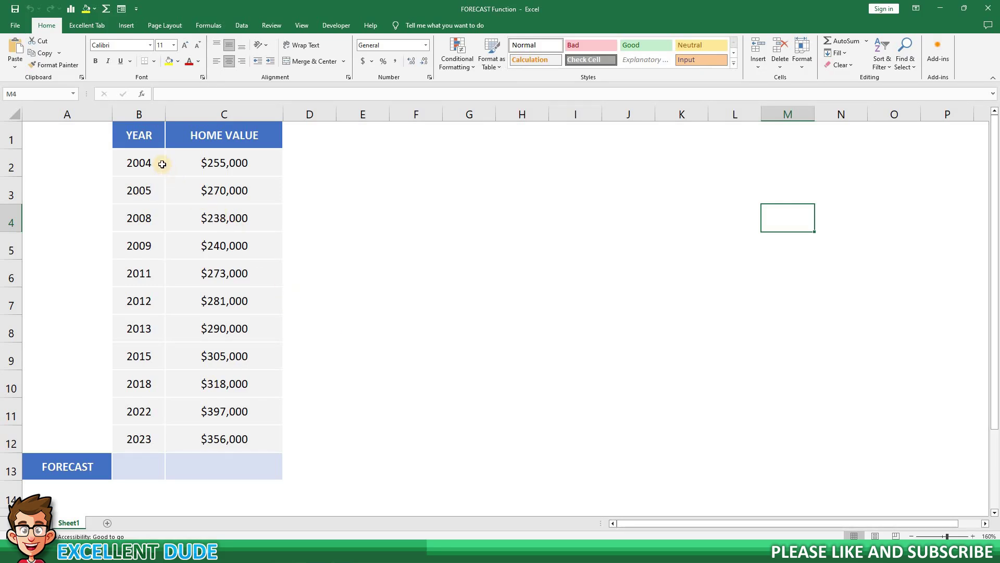
- Highlight the year and home value columns of the data table
left_click_drag(140, 135, 139, 411)
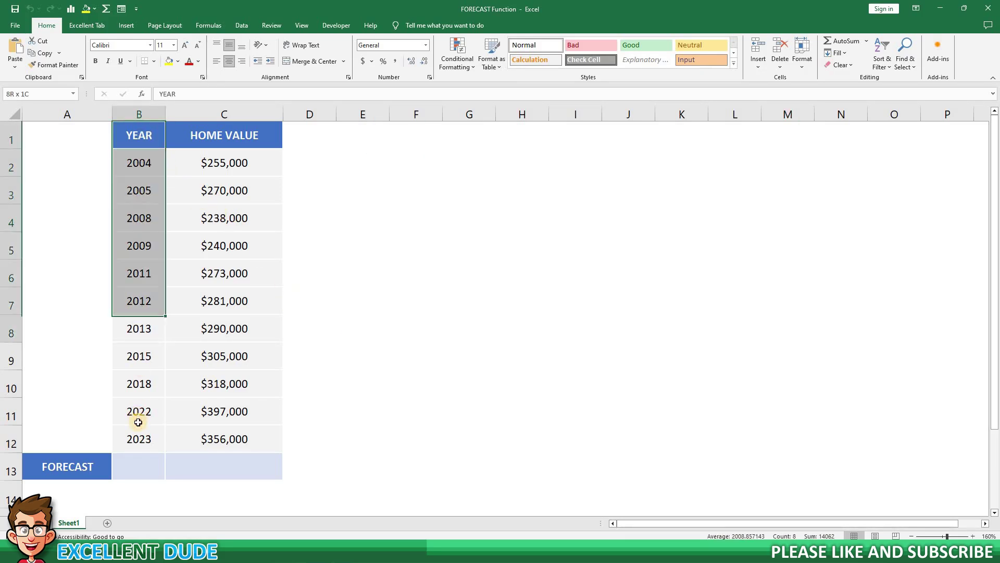
left_click_drag(224, 134, 235, 438)
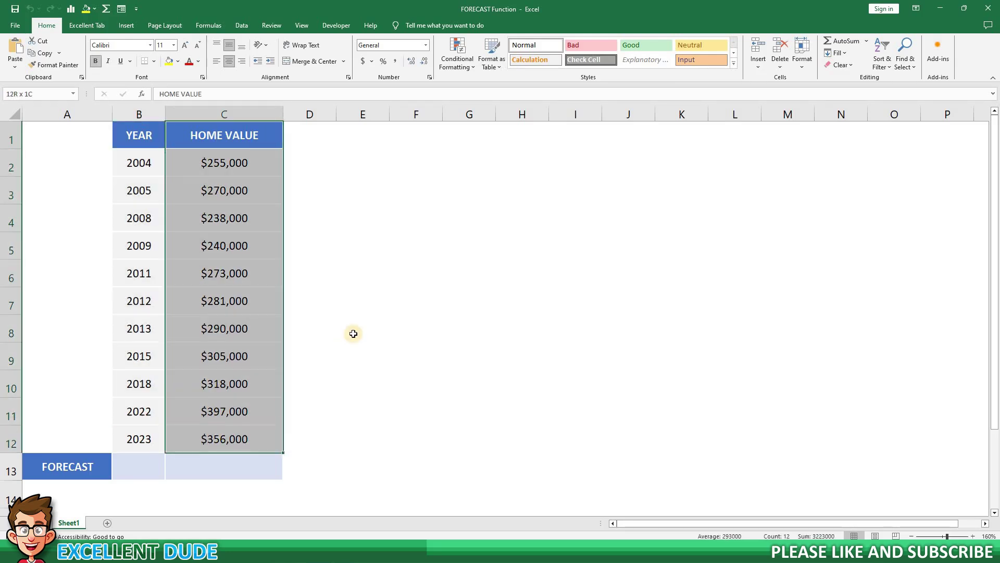
left_click(337, 333)
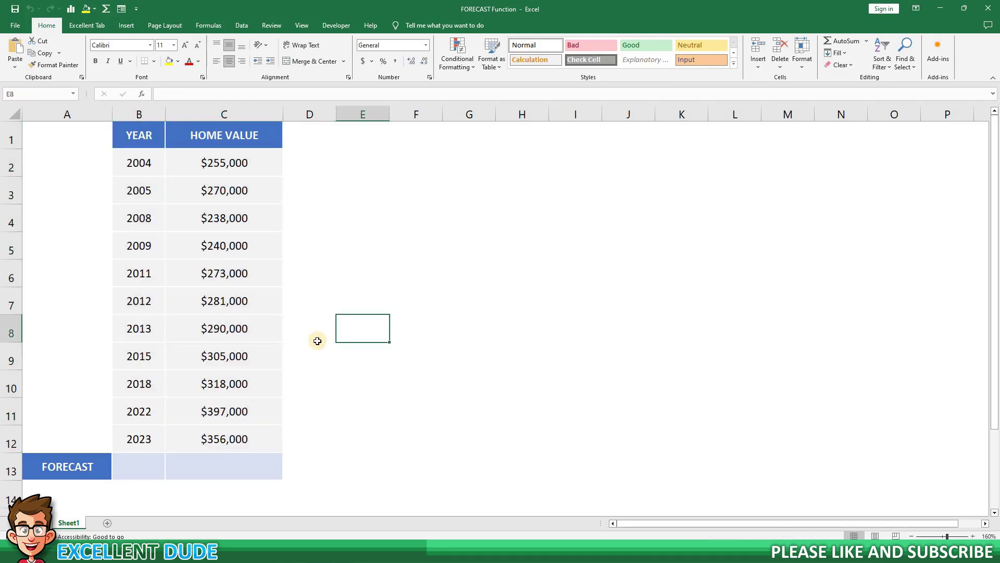
- Point out each year in the table, from 2004 through 2023
left_click(138, 172)
left_click(138, 197)
left_click(139, 219)
left_click(140, 247)
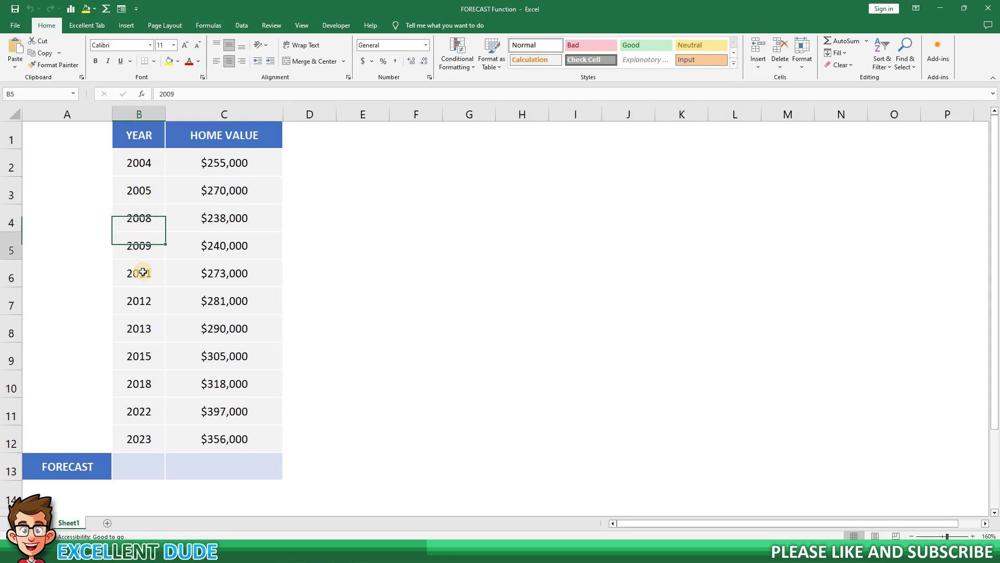
left_click(141, 273)
left_click(144, 302)
left_click(139, 328)
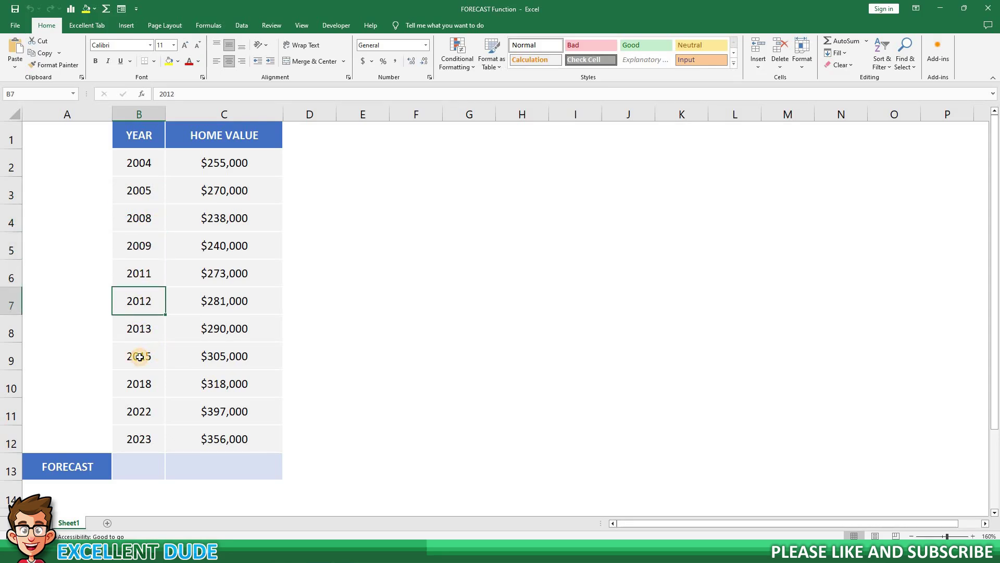
left_click(138, 352)
left_click(140, 385)
left_click(142, 411)
left_click(159, 436)
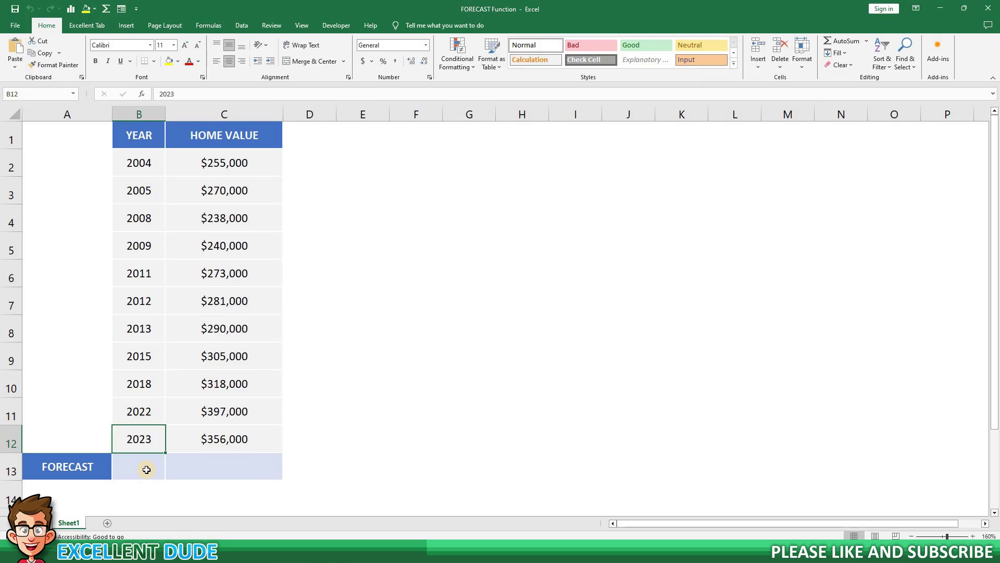
- Enter 2024 as the target year in the FORECAST row's B13, moving to C13
left_click(146, 468)
left_click_drag(67, 446, 348, 450)
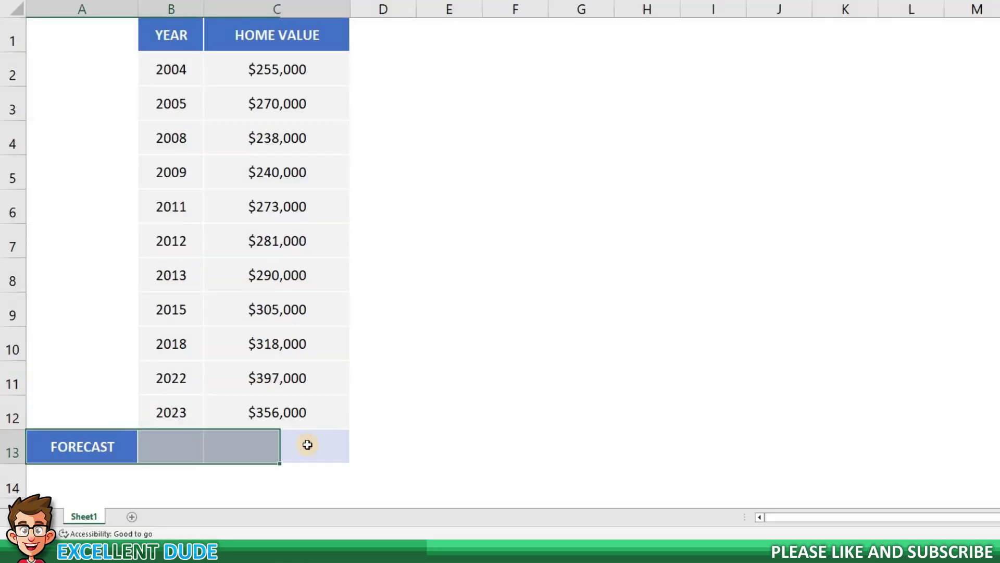
left_click(371, 454)
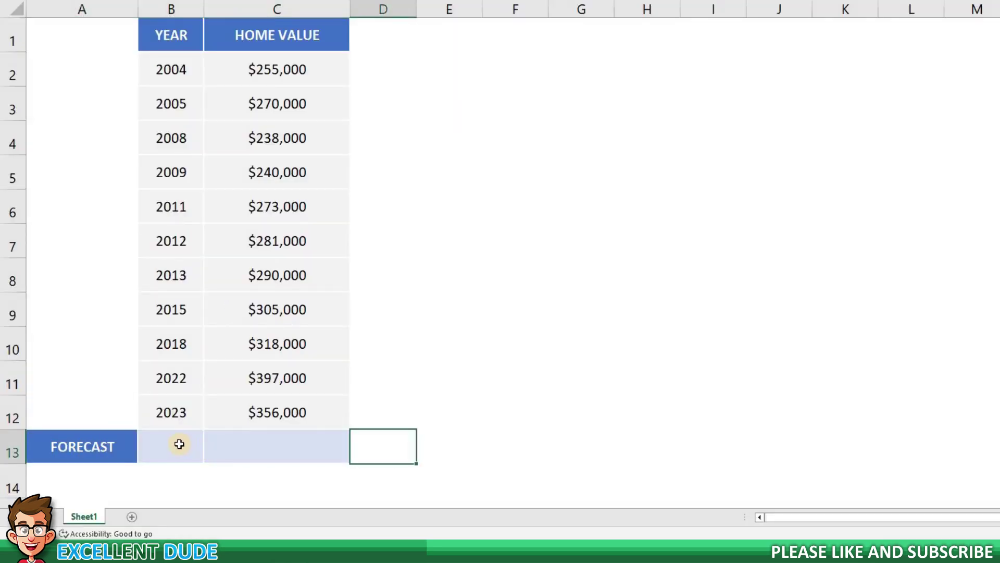
left_click(200, 444)
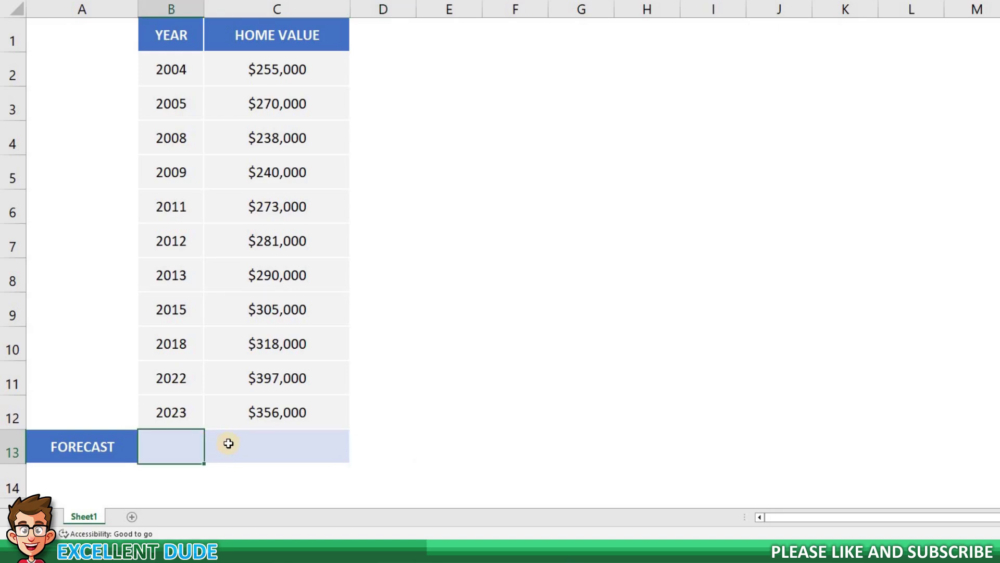
type("202")
type("4")
left_click(260, 440)
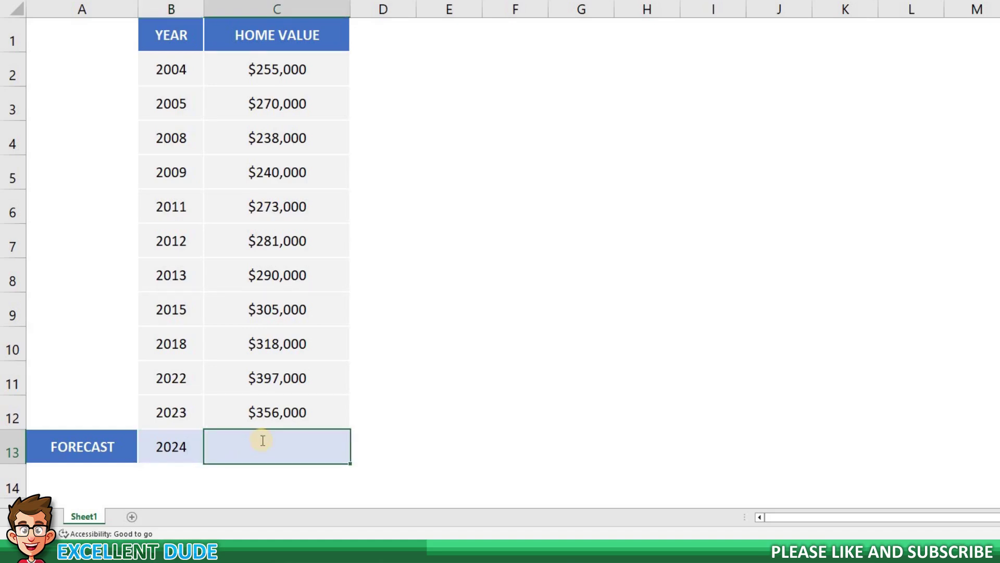
type("=FORE")
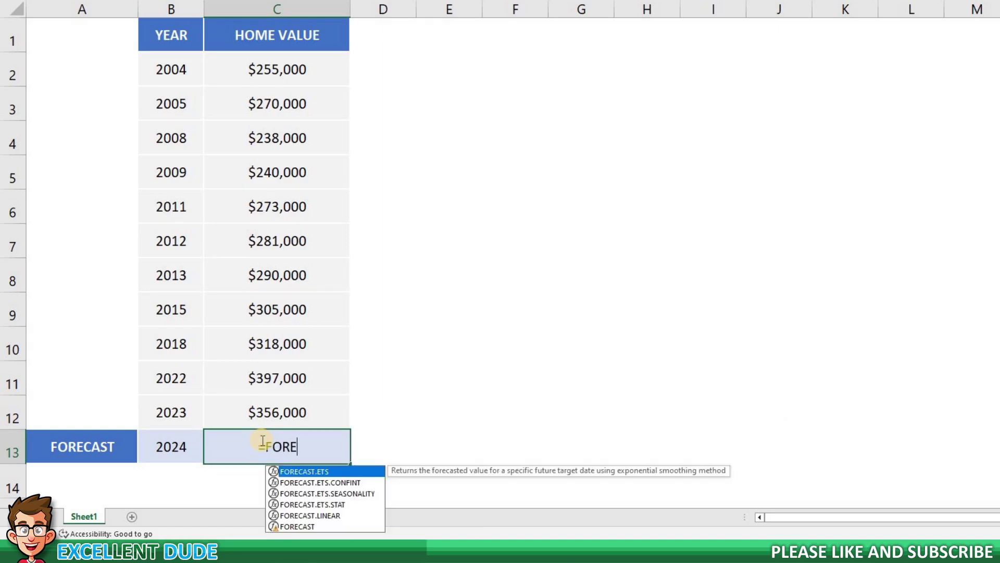
type("CASR")
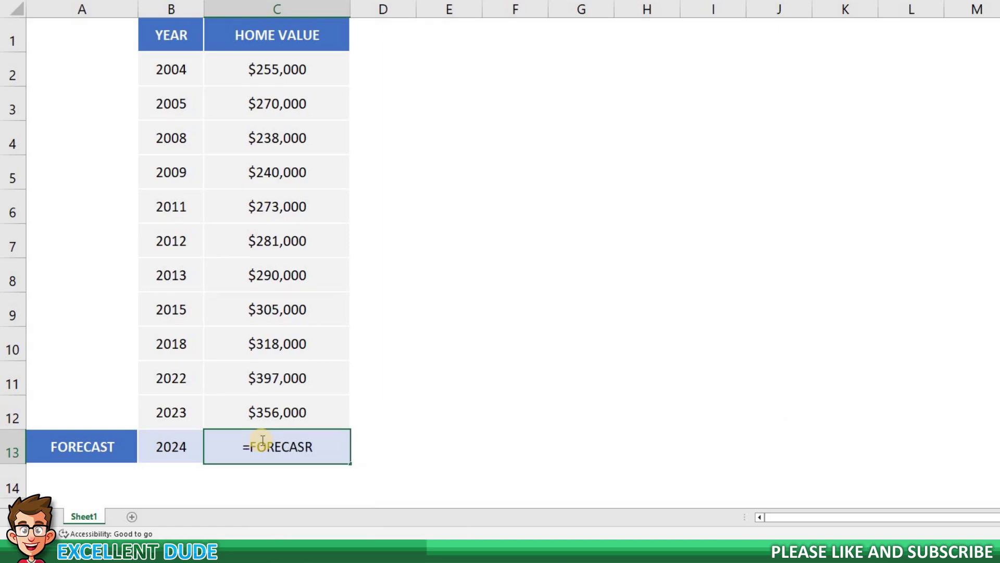
- Start =FORECAST in C13, fixing a typo and browsing the FORECAST variants
key("BackSpace")
type("T")
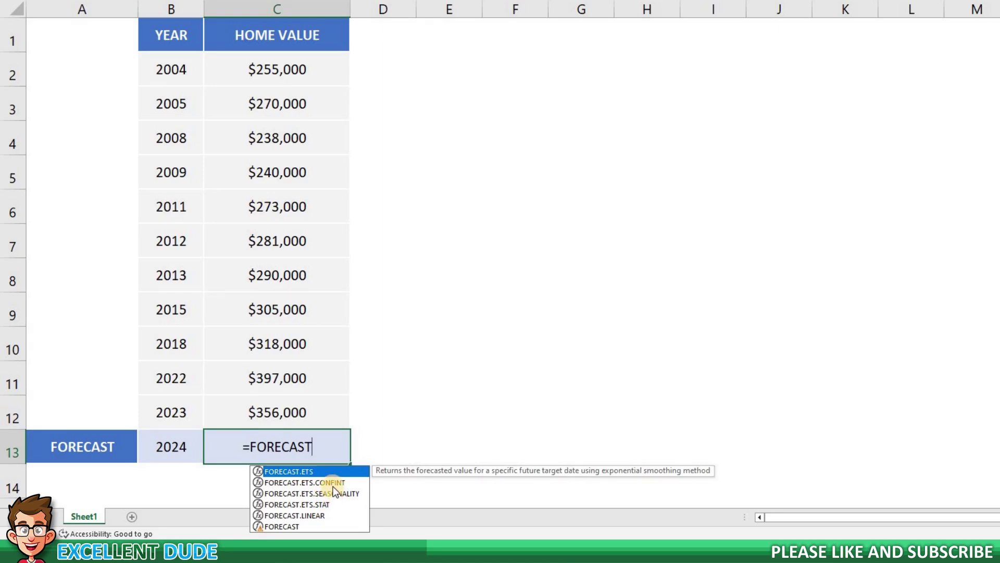
key("Down")
key("Down")
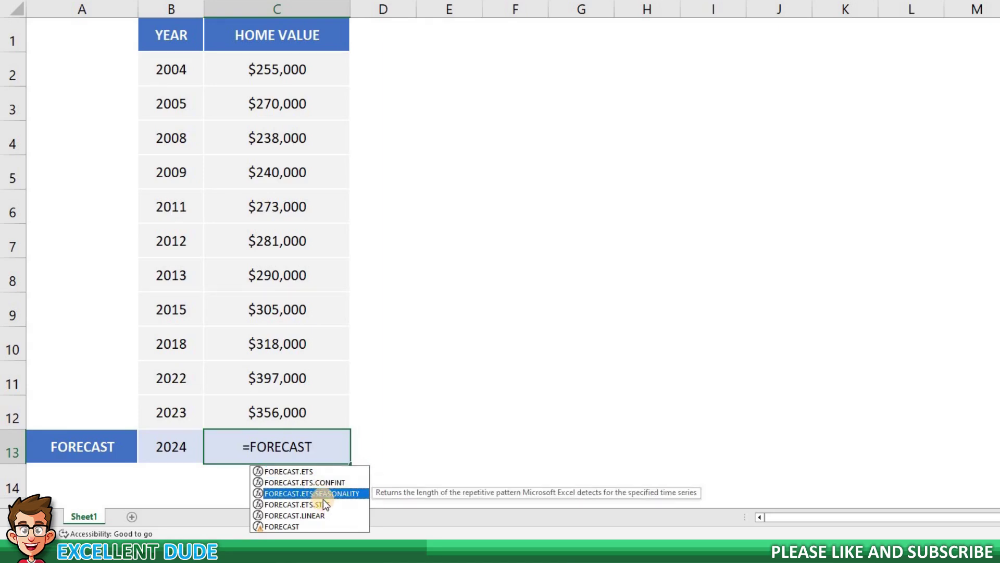
key("Down")
key("Down")
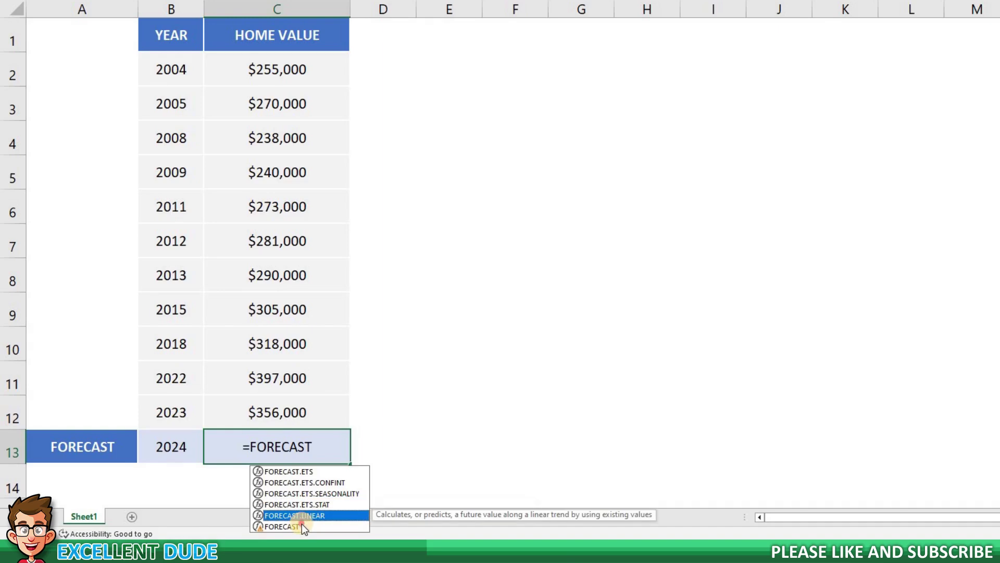
key("Down")
key("Escape")
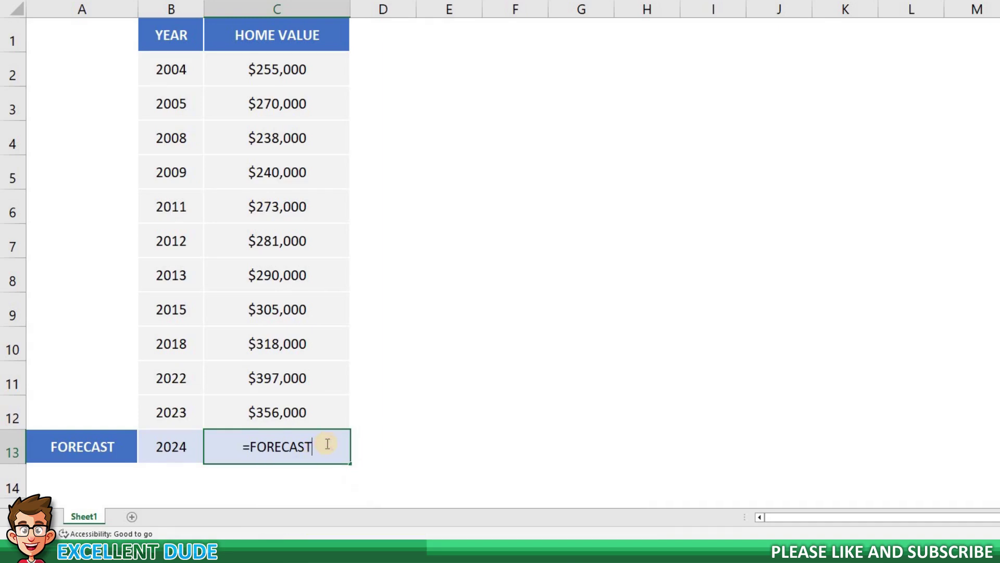
type("(")
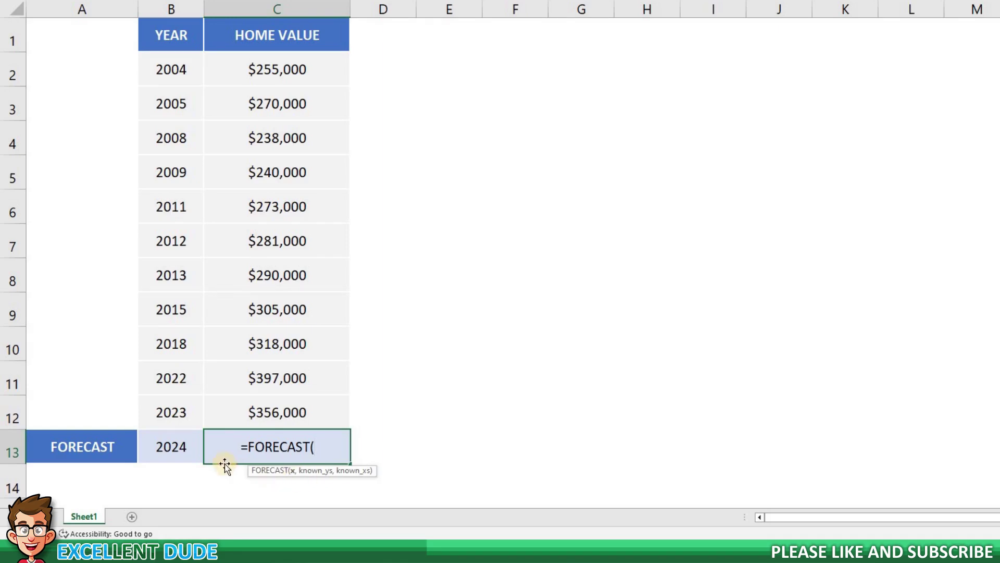
- Complete the formula with target year B13, home values C2:C12 and years B2:B12
left_click(162, 445)
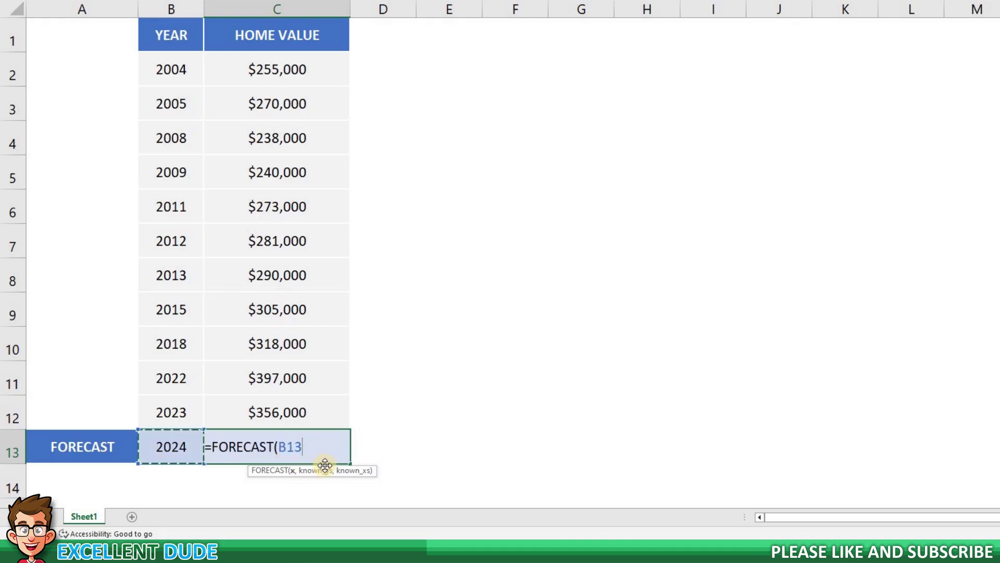
type(",")
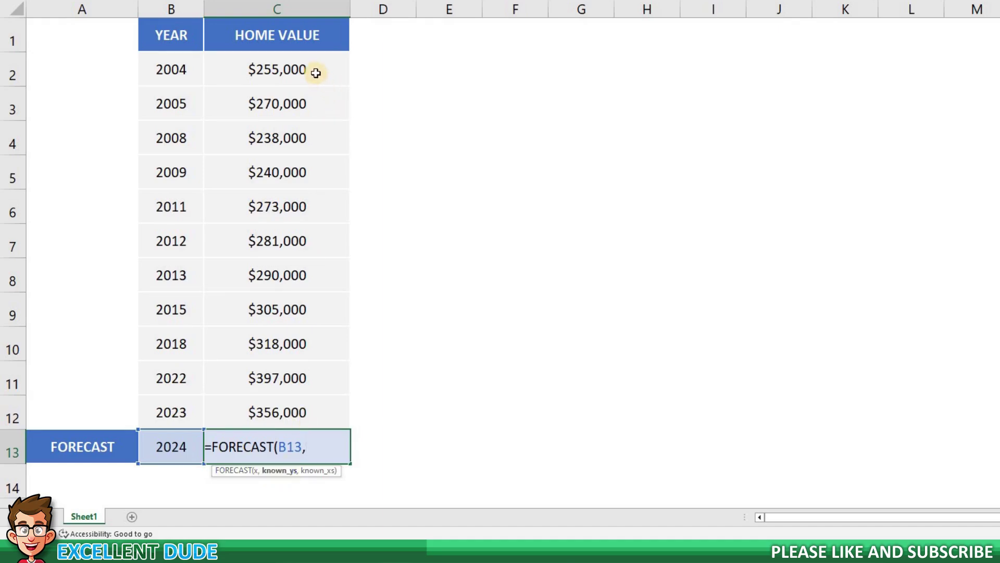
left_click_drag(314, 72, 313, 406)
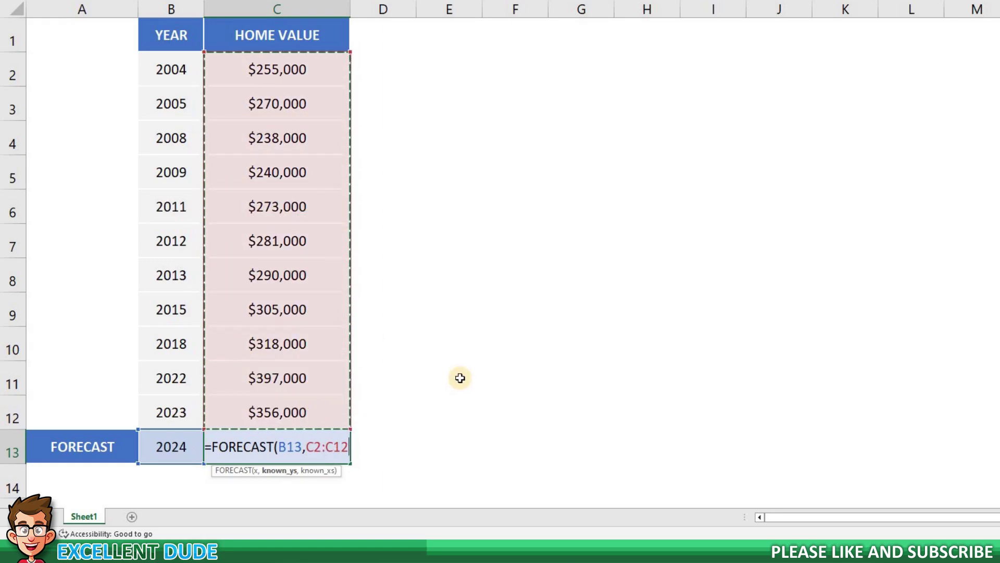
type(",")
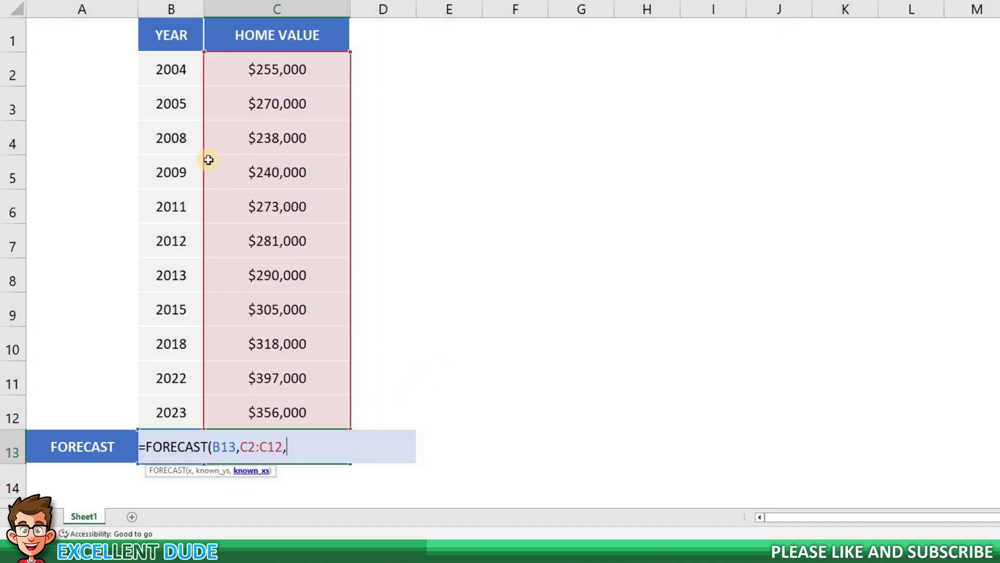
left_click_drag(171, 70, 172, 411)
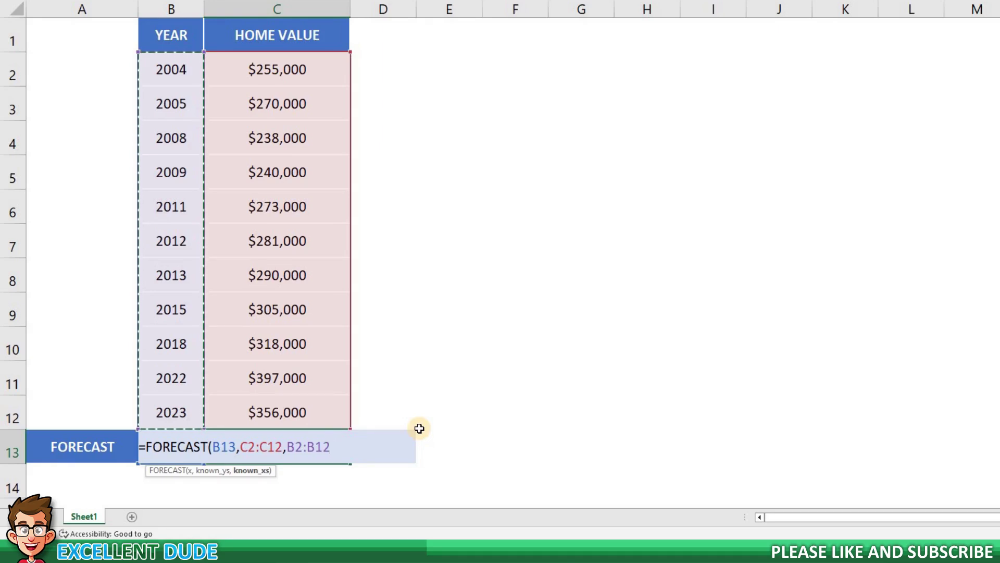
type(")")
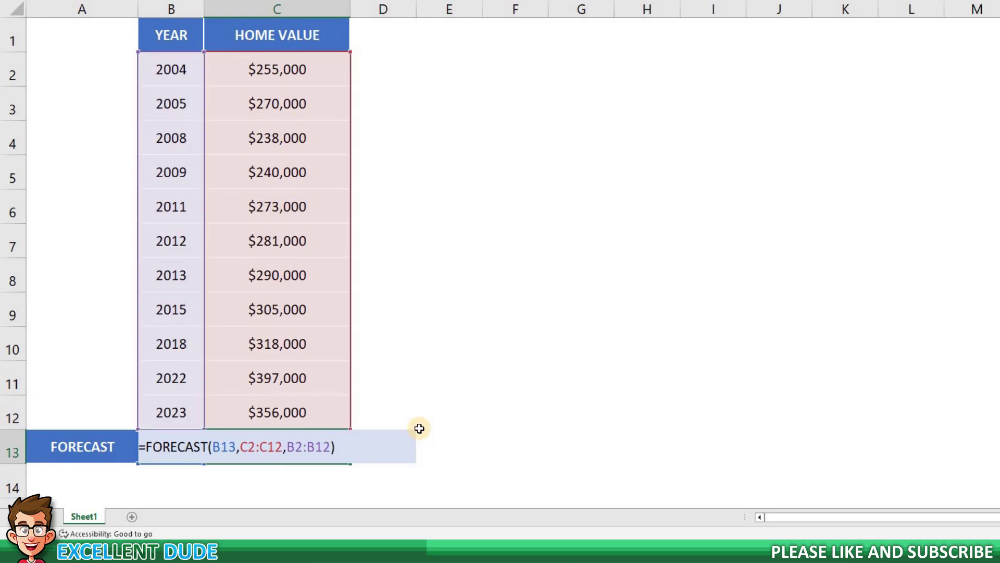
- Commit the formula and return to C13 to see the $371,310 forecast
key("Return")
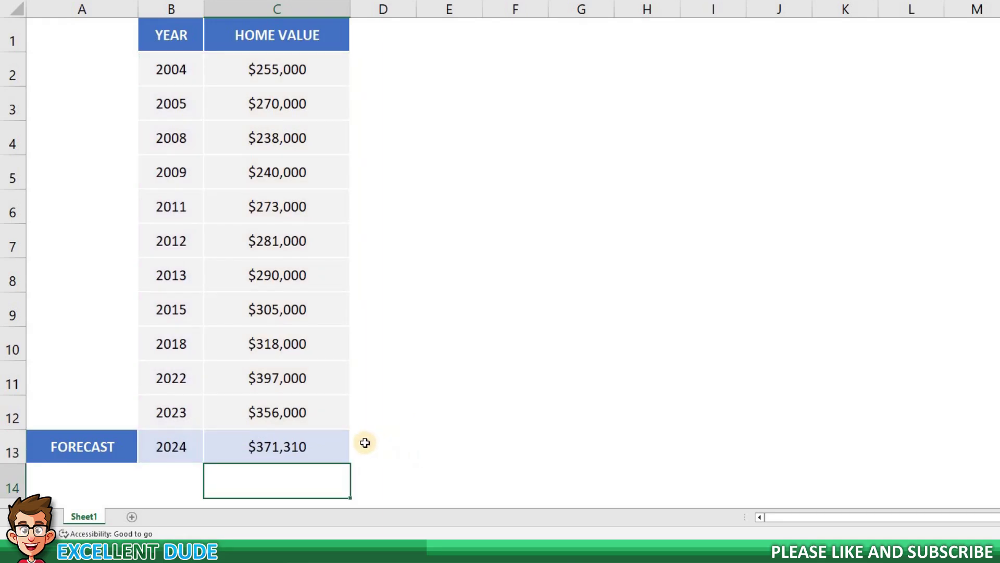
key("Up")
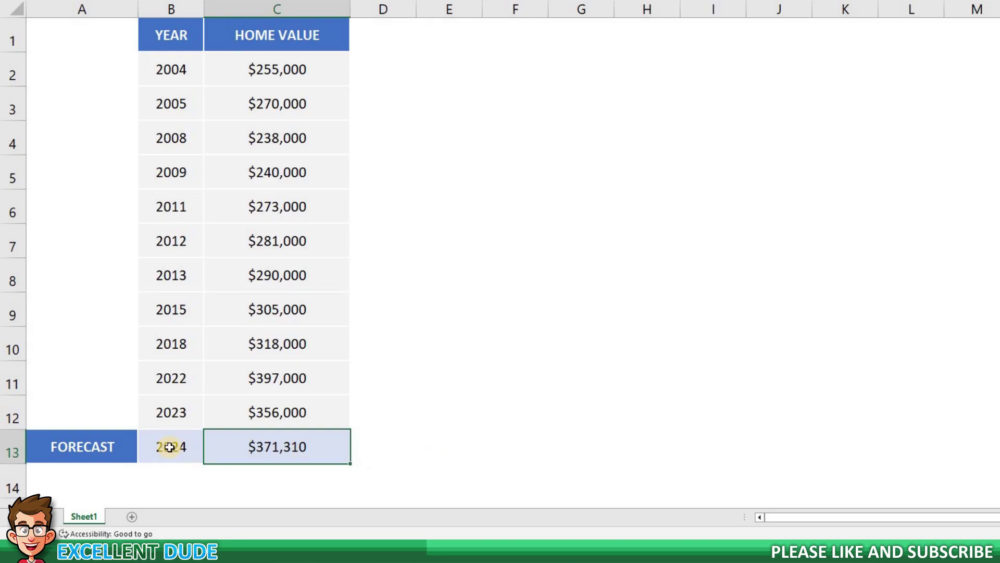
- Change the target year in B13 to 2030 and check C13's $412,991 forecast
key("Left")
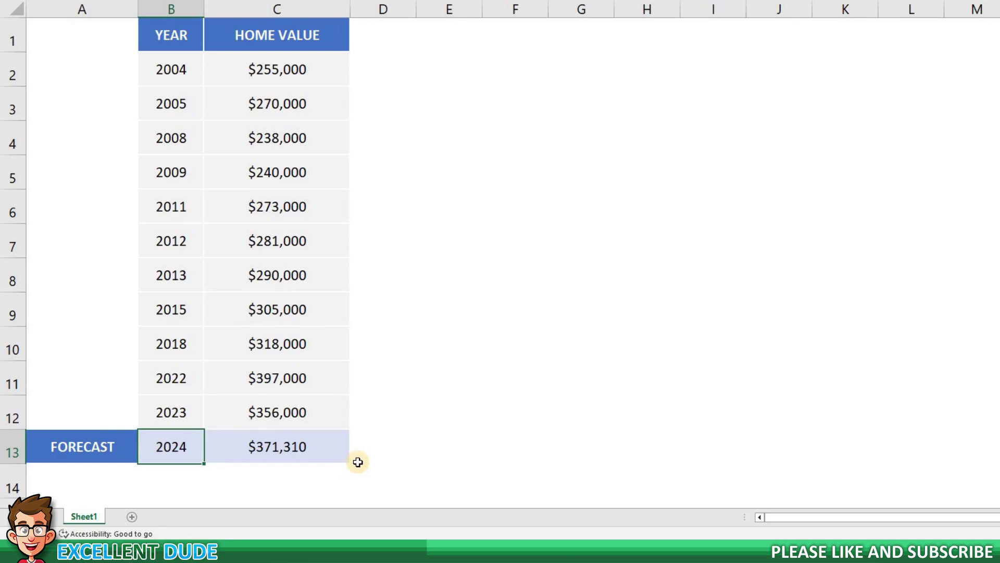
type("2")
type("03")
type("0")
key("Return")
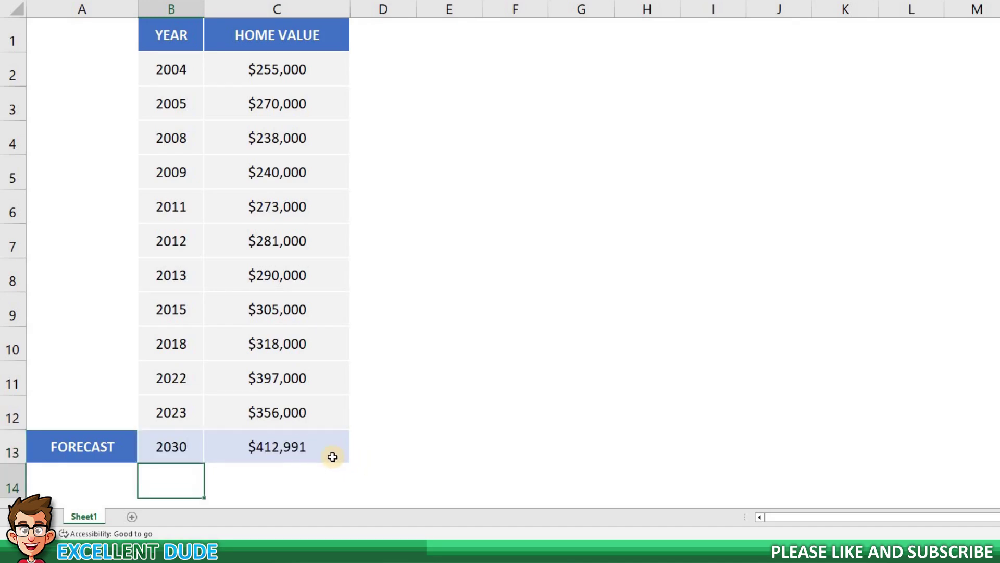
left_click(287, 458)
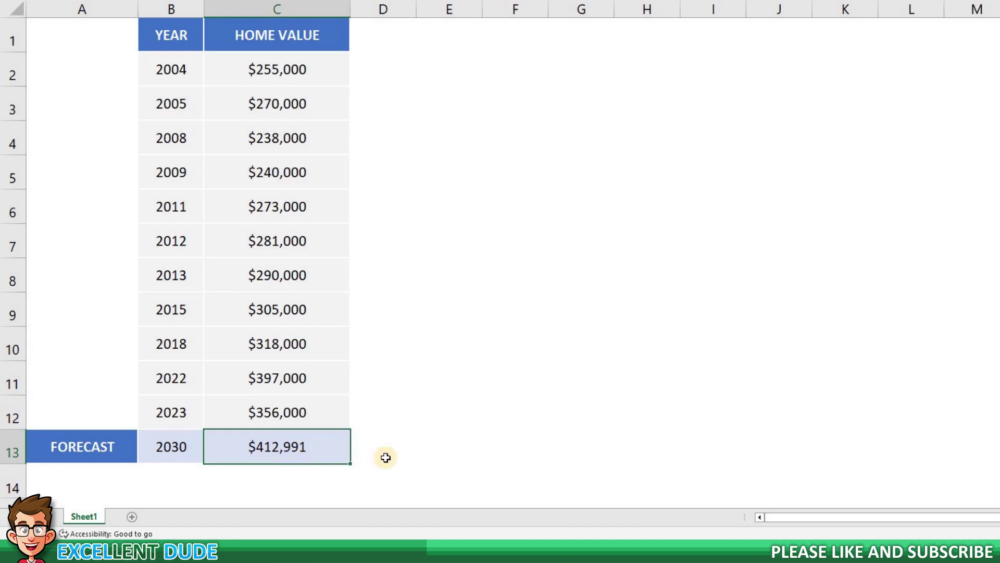